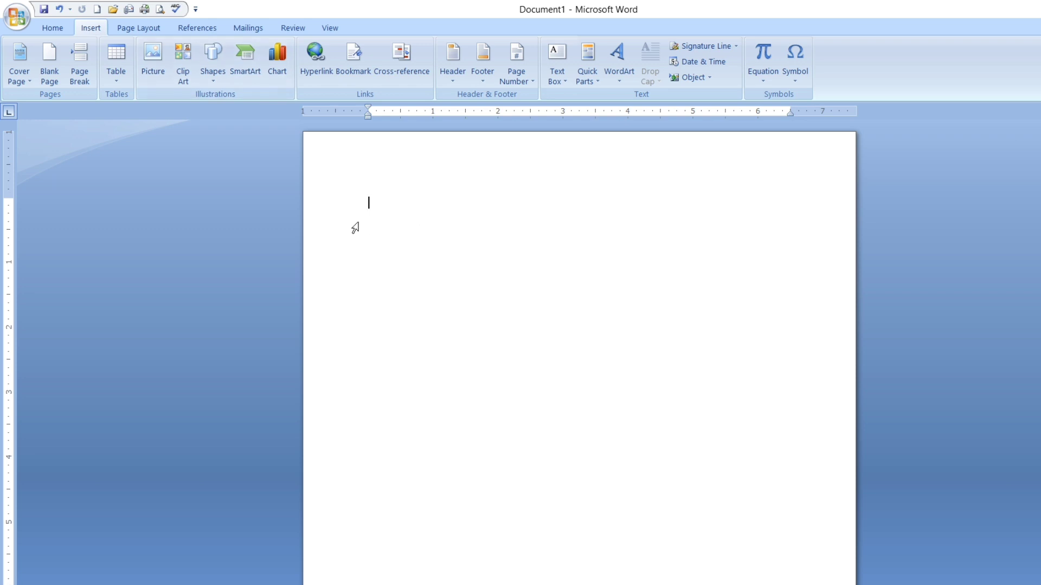
- Insert the picture Secret-Power-of-Nature1-1024x683 from the Pictures folder into the blank document
click(152, 70)
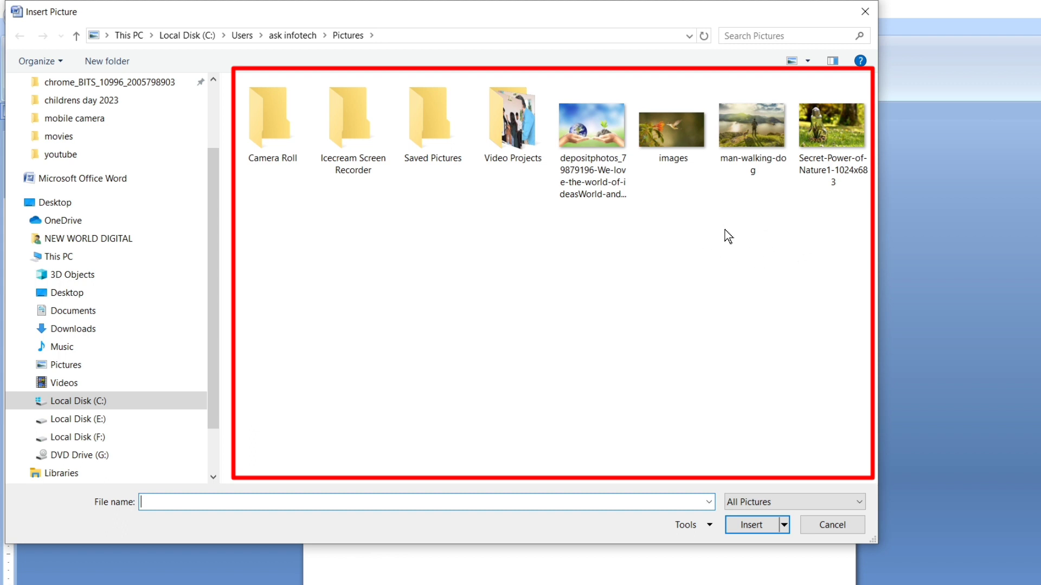
click(827, 131)
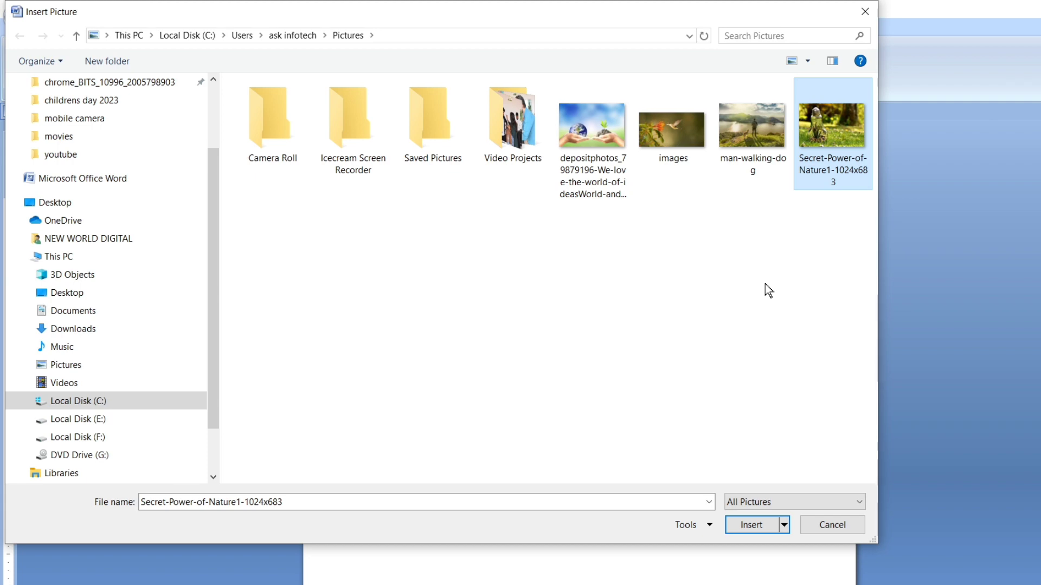
double_click(823, 129)
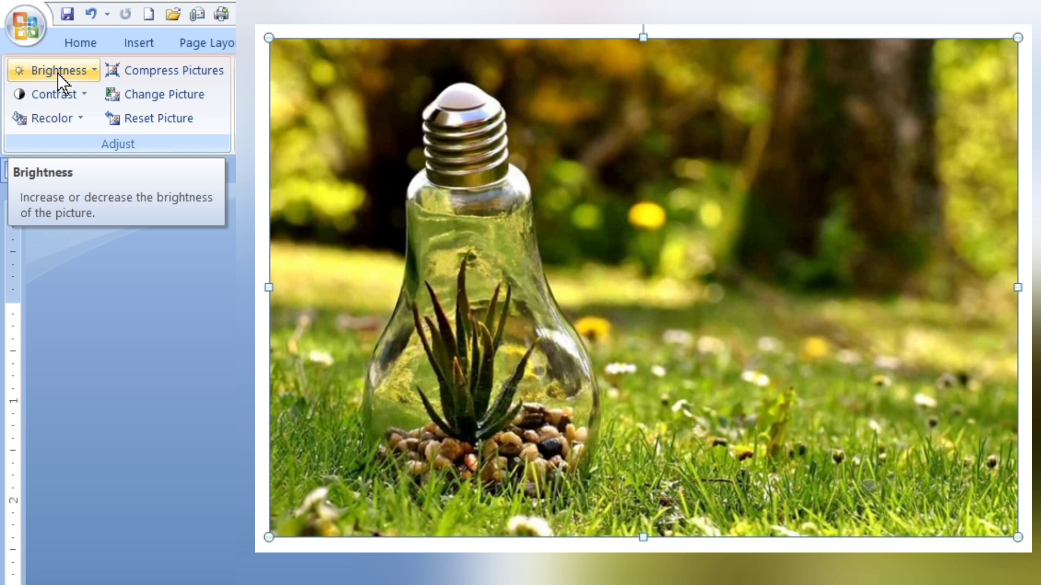
- Set both the brightness and the contrast of the light bulb picture to 0 % (Normal)
click(57, 72)
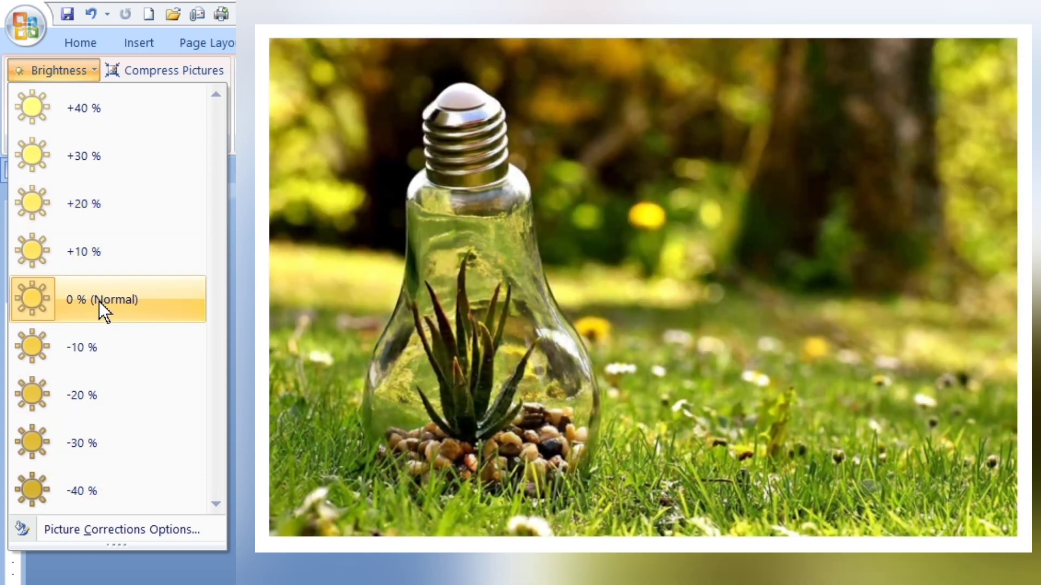
click(99, 302)
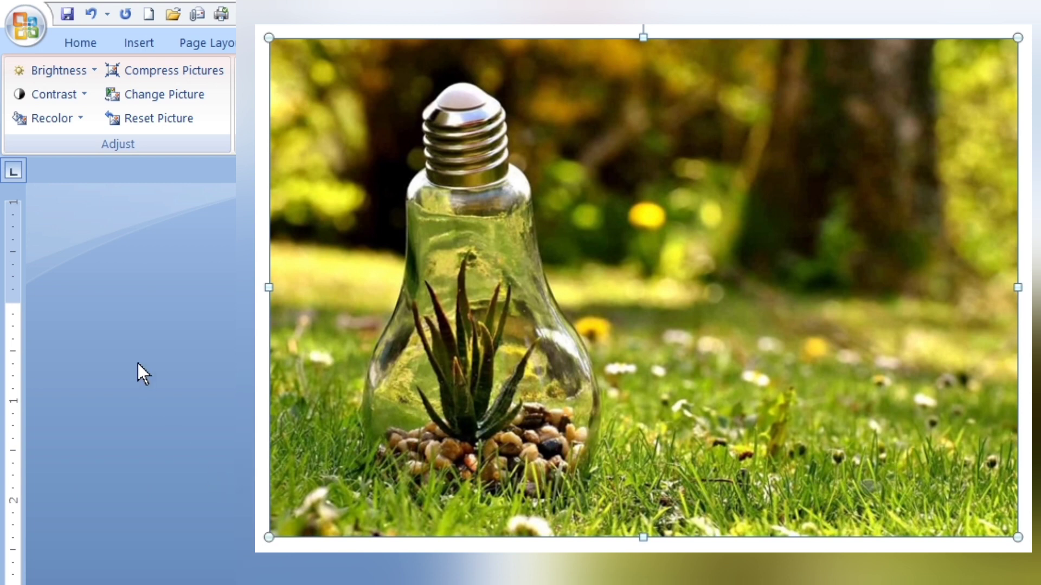
click(58, 96)
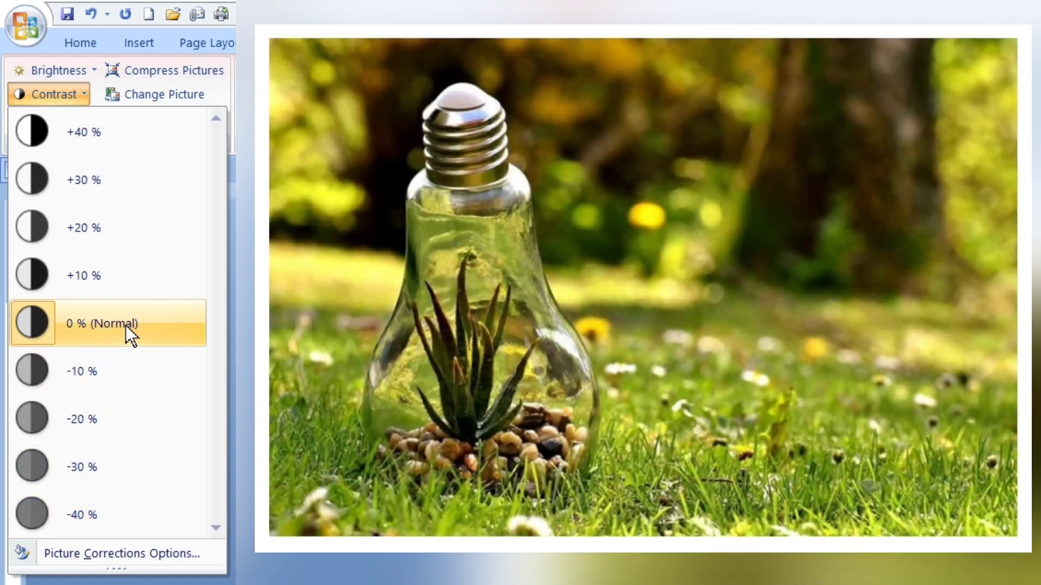
click(125, 325)
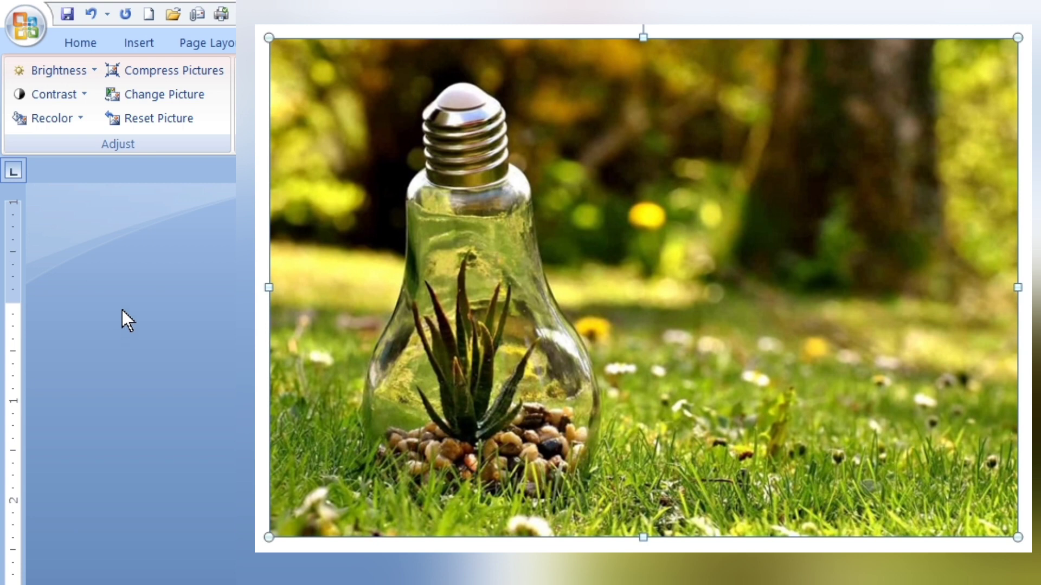
- Try a dark aqua recolor variation on the light bulb picture and undo it
click(66, 122)
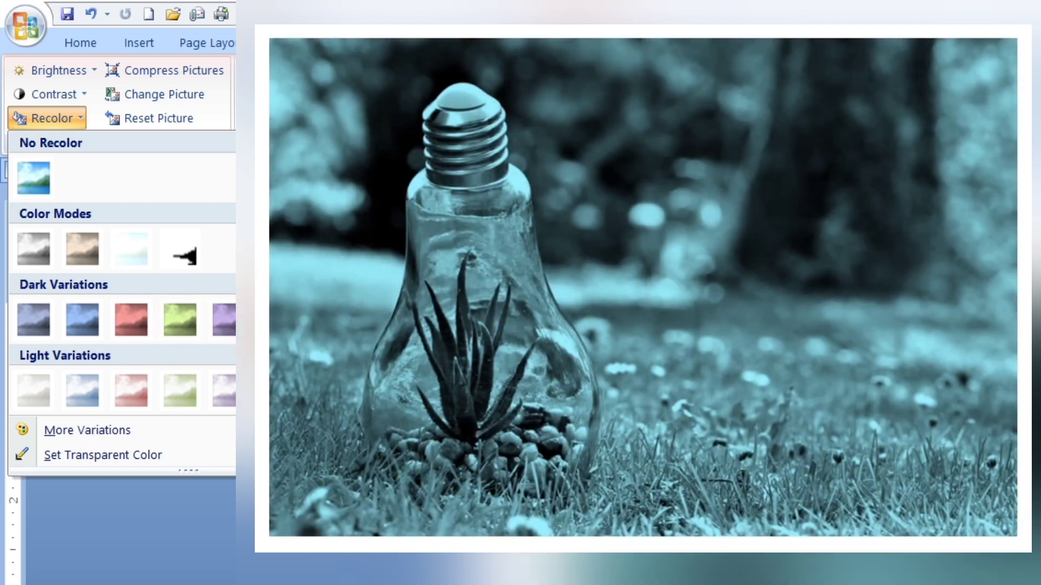
click(271, 319)
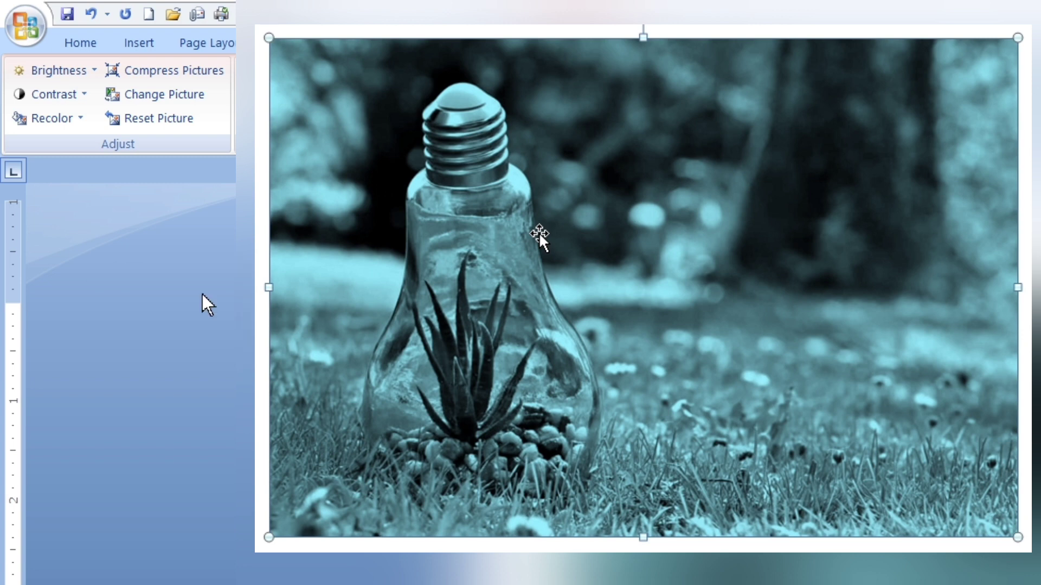
click(89, 15)
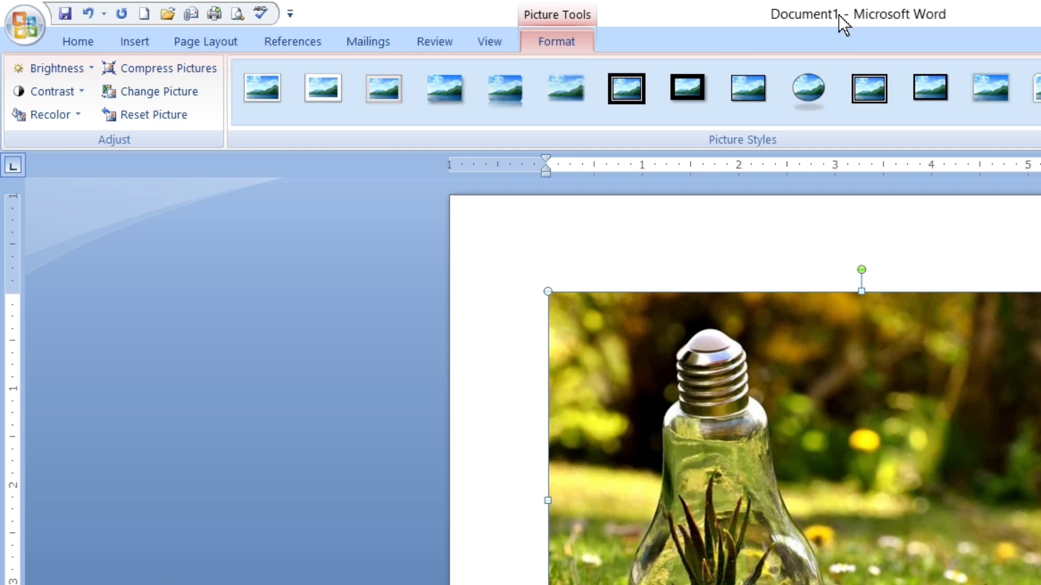
- Save the document as a Word Document named Doc1 on Local Disk (E:)
click(66, 12)
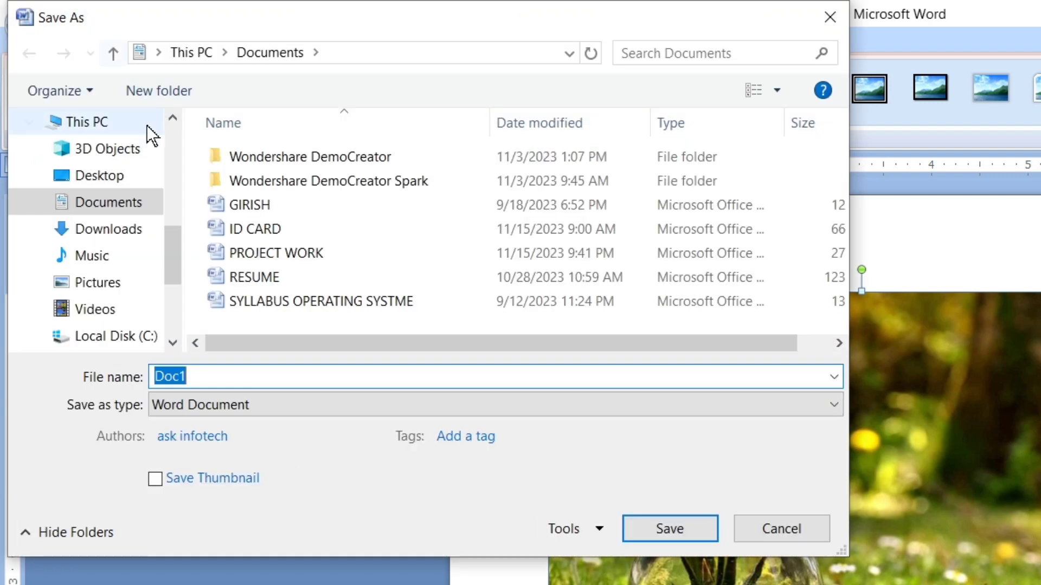
drag(173, 239, 173, 276)
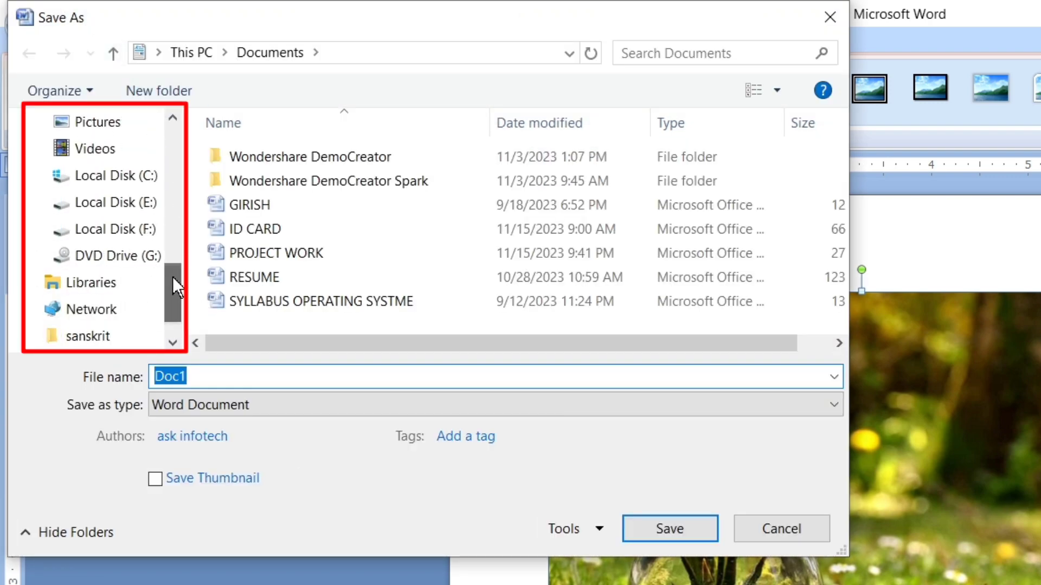
click(137, 208)
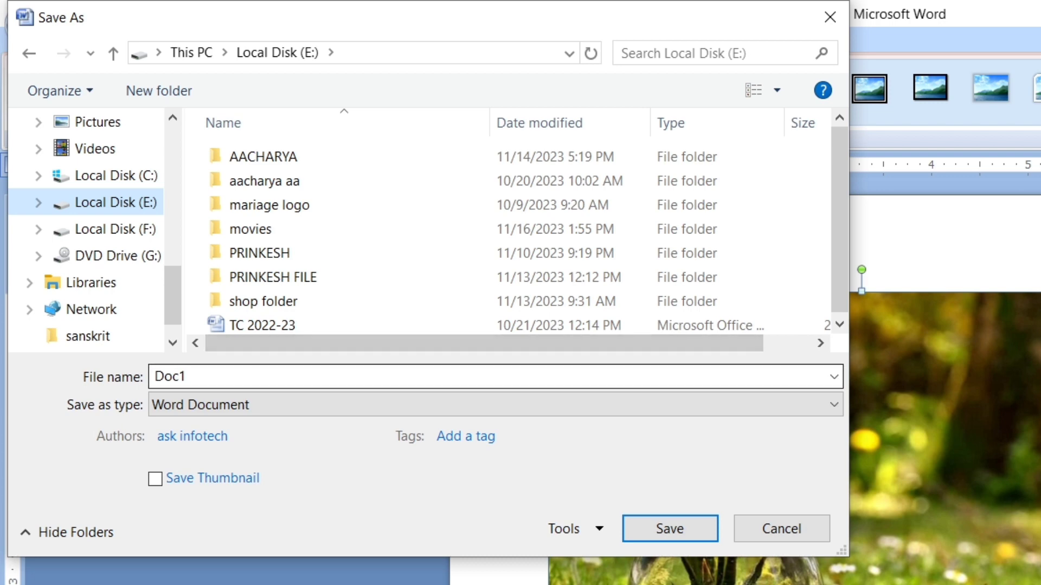
click(243, 377)
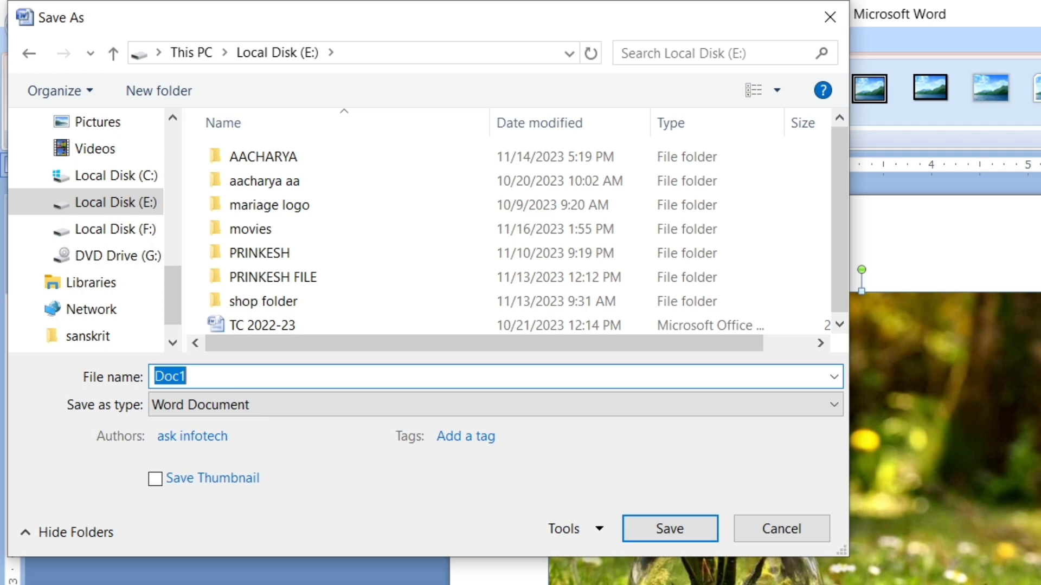
click(187, 376)
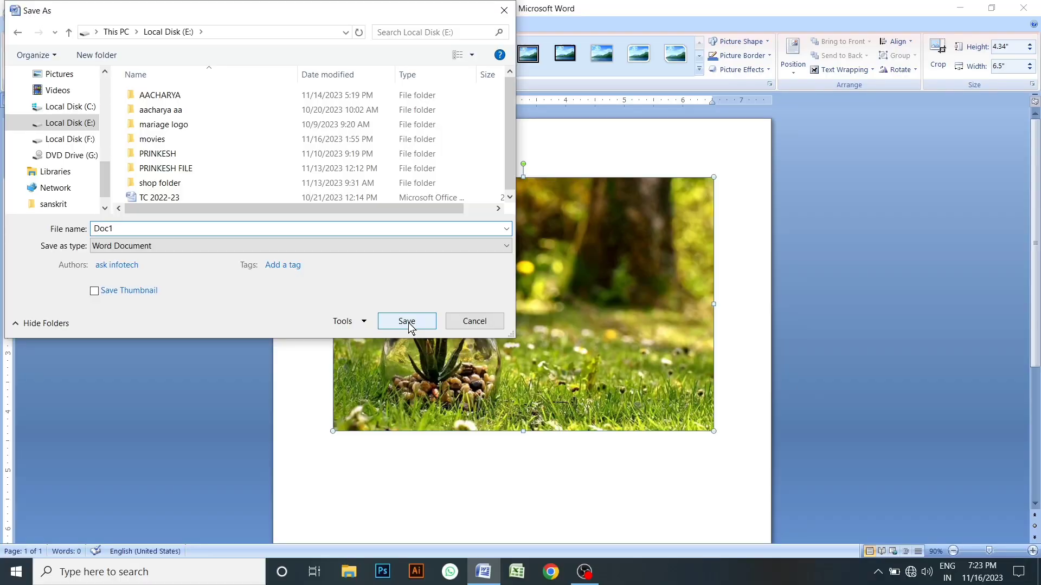
click(408, 322)
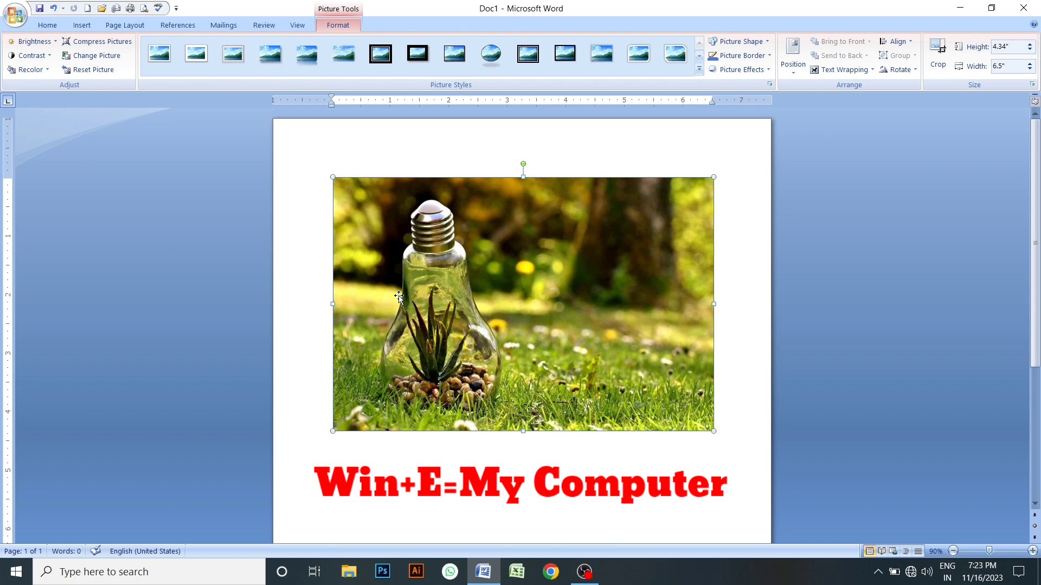
- Check the file size of Doc1 on Local Disk (E:) in File Explorer and return to the Word document
key(super+e)
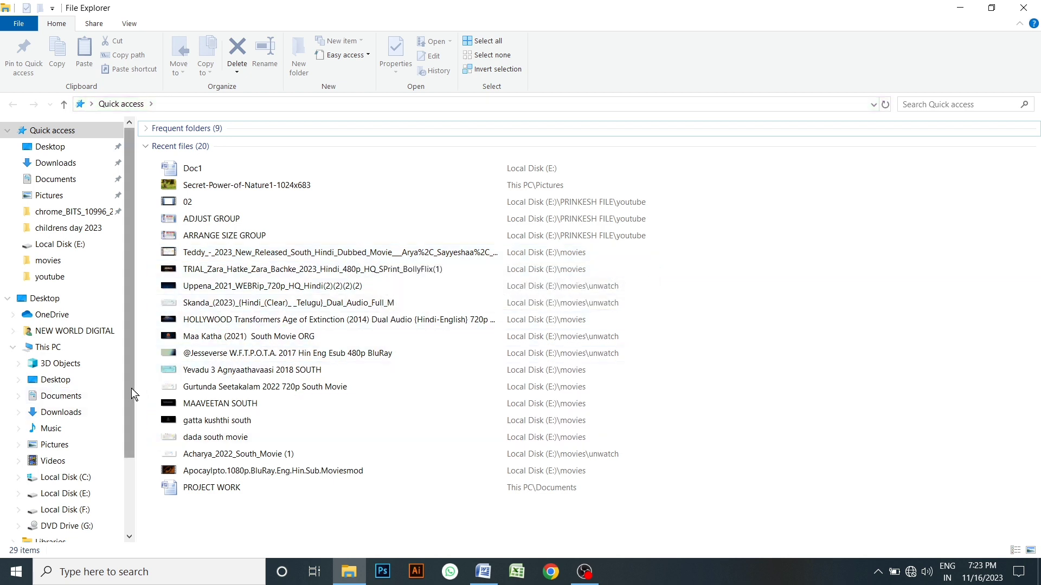
scroll(131, 388, down, 1)
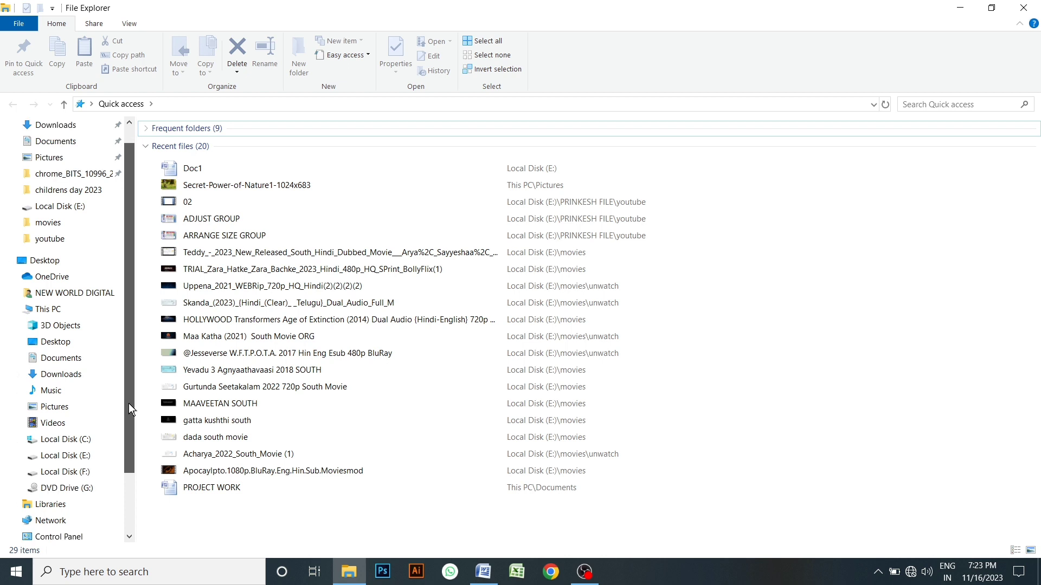
click(74, 311)
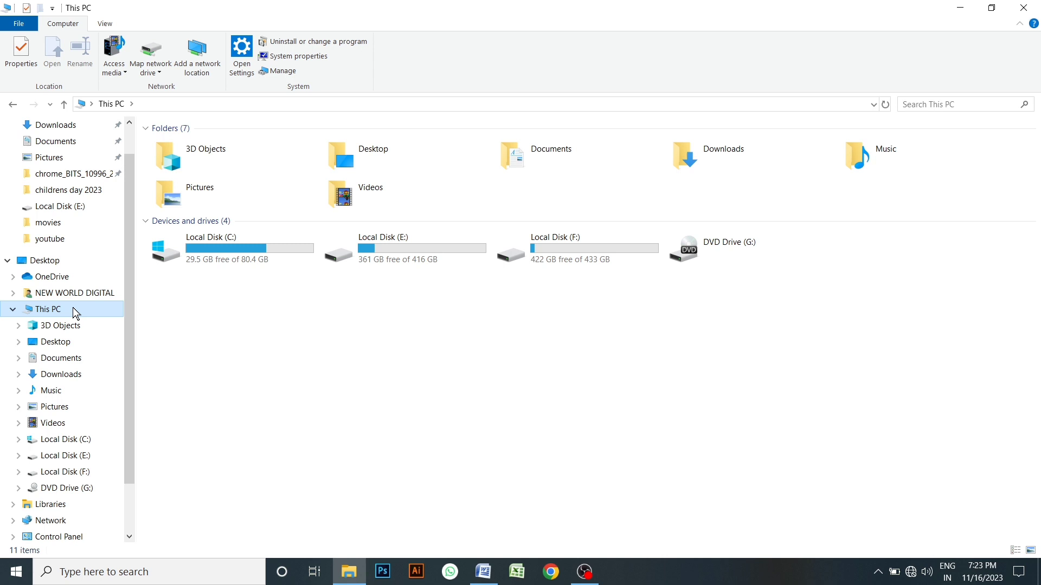
double_click(410, 257)
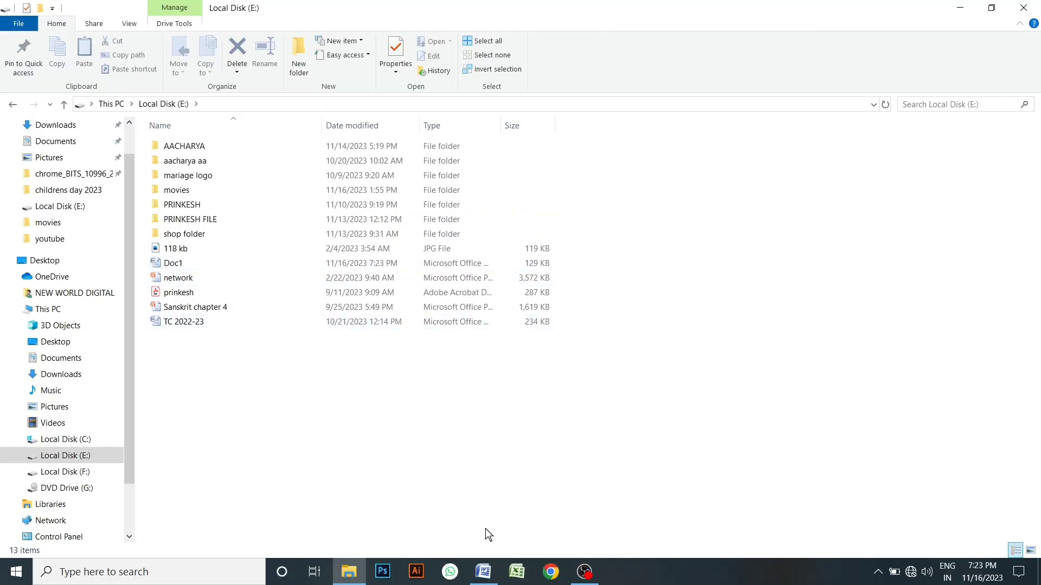
click(483, 572)
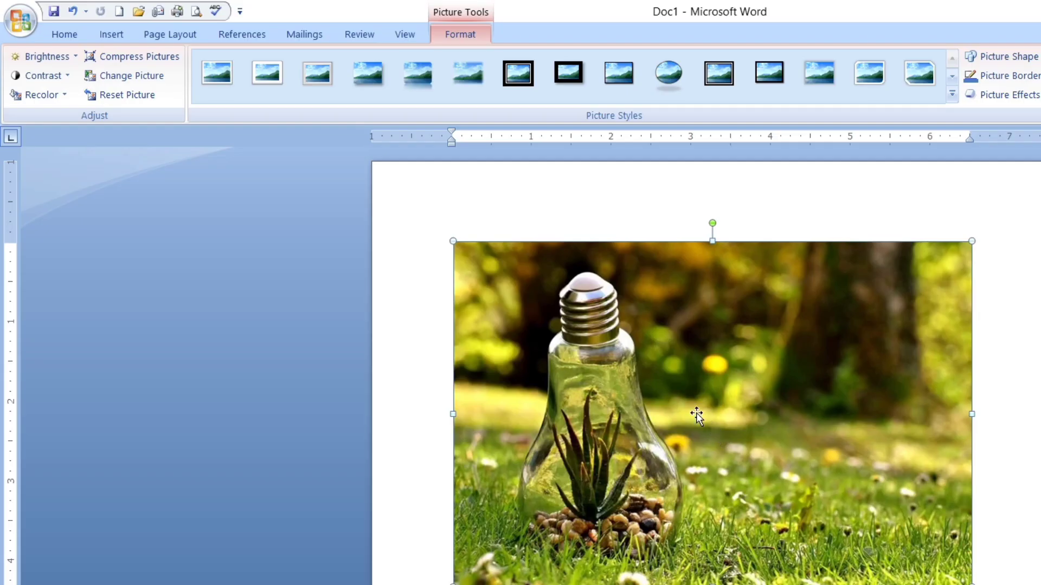
- Compress only the selected picture, with the target output set to Screen (150 ppi)
click(151, 57)
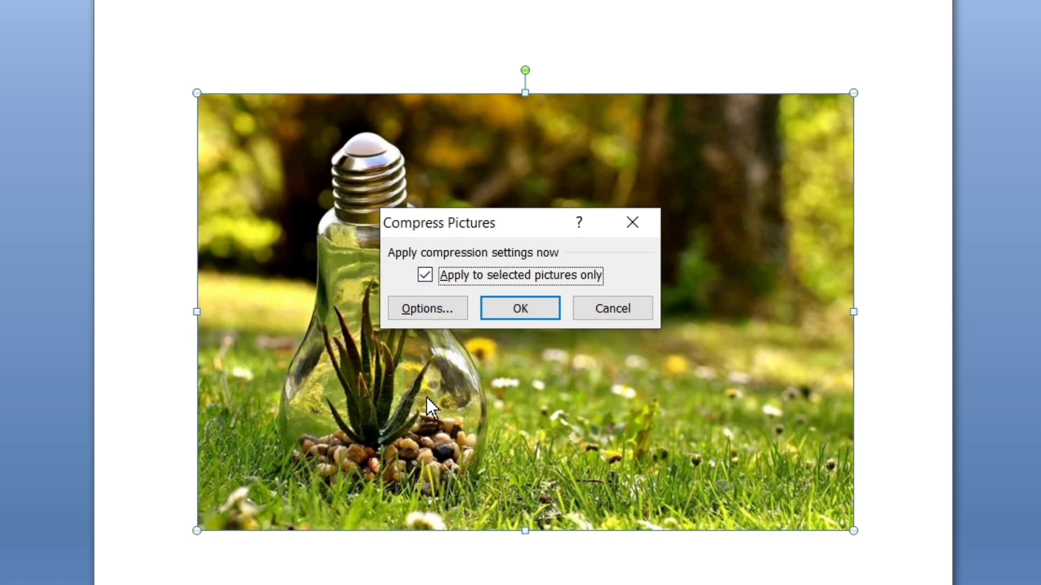
click(428, 307)
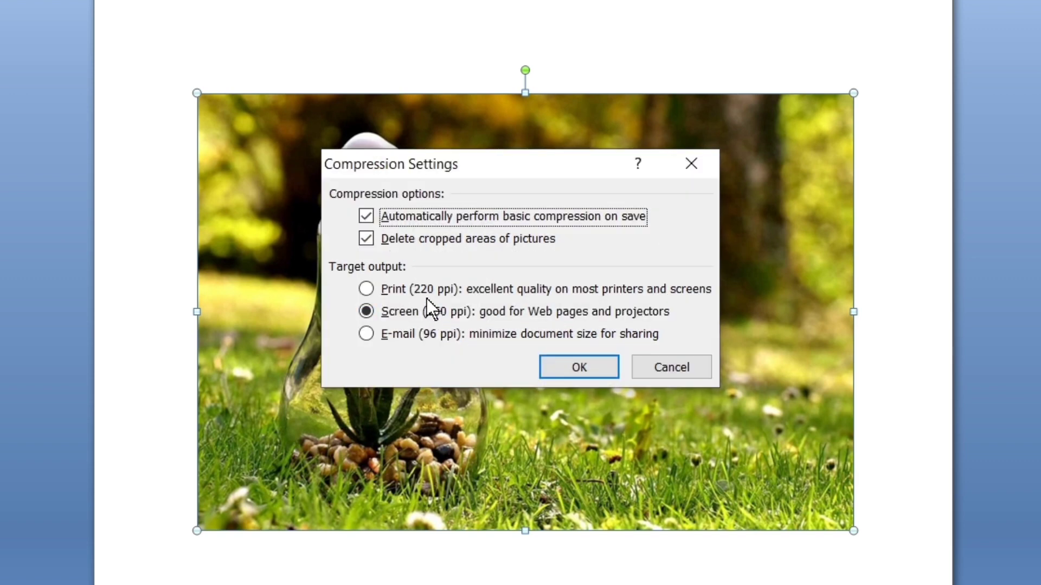
click(392, 293)
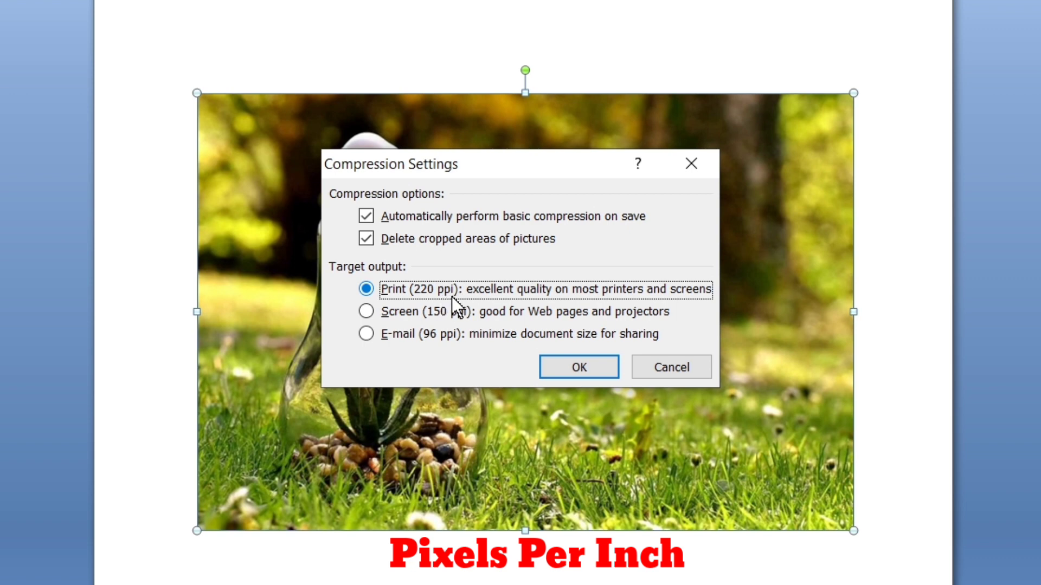
click(405, 313)
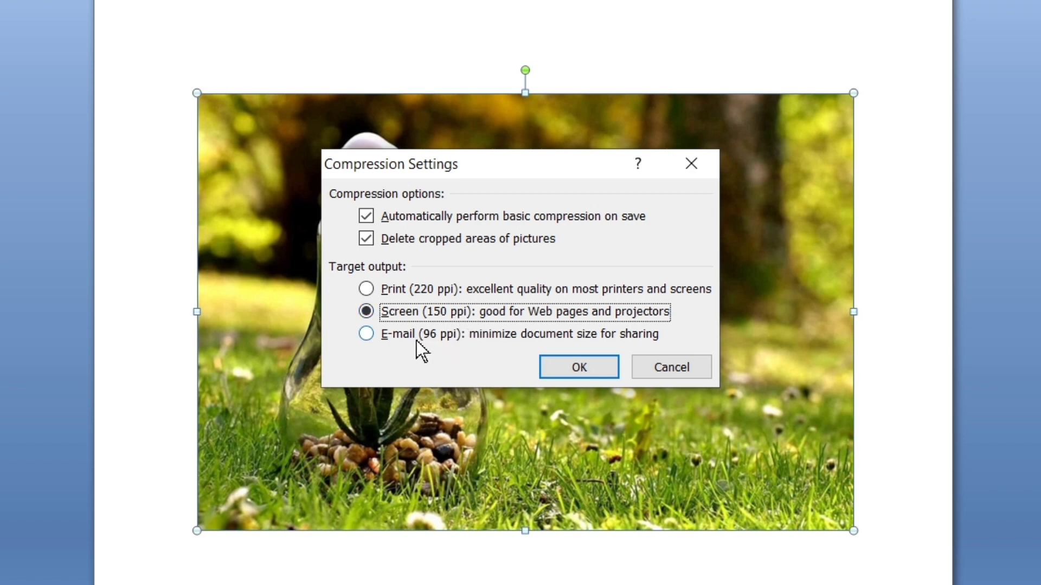
click(372, 331)
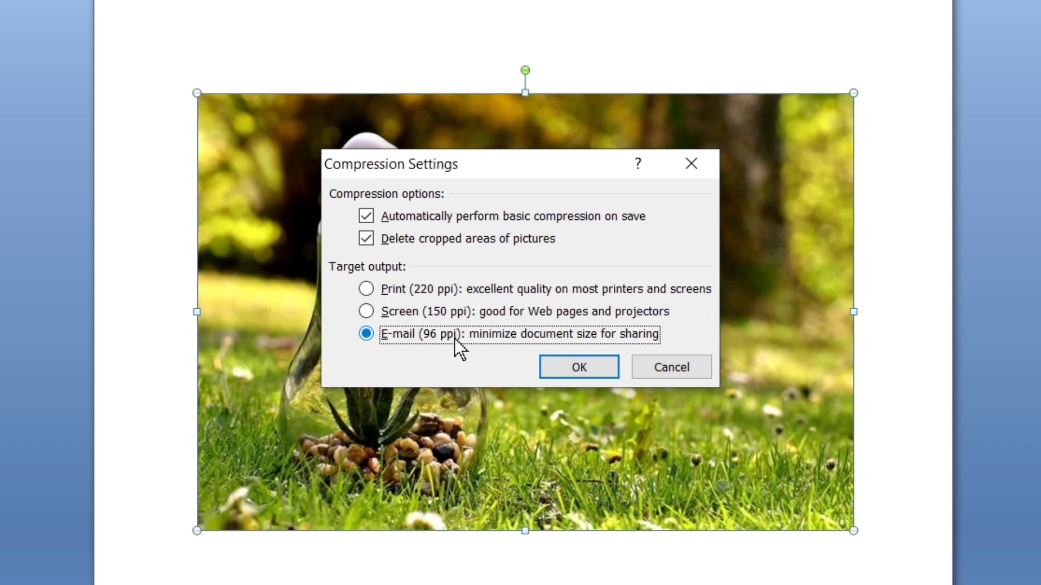
click(412, 317)
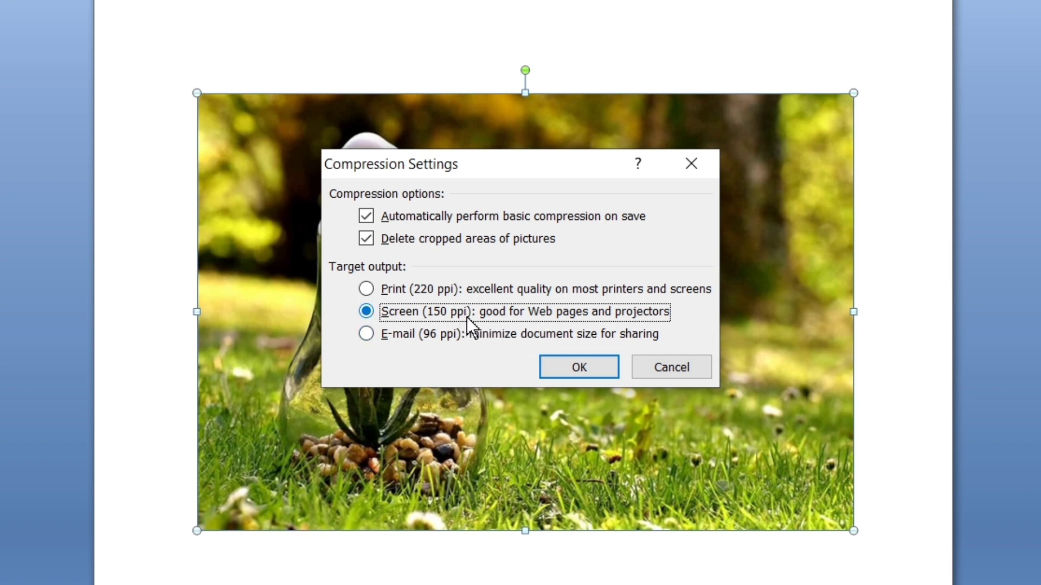
click(574, 364)
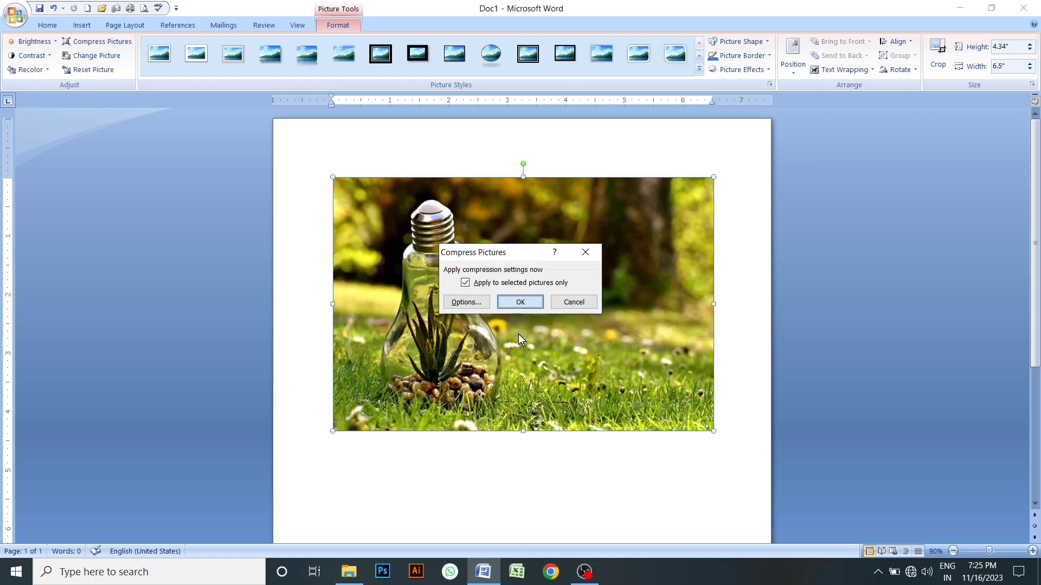
key(Return)
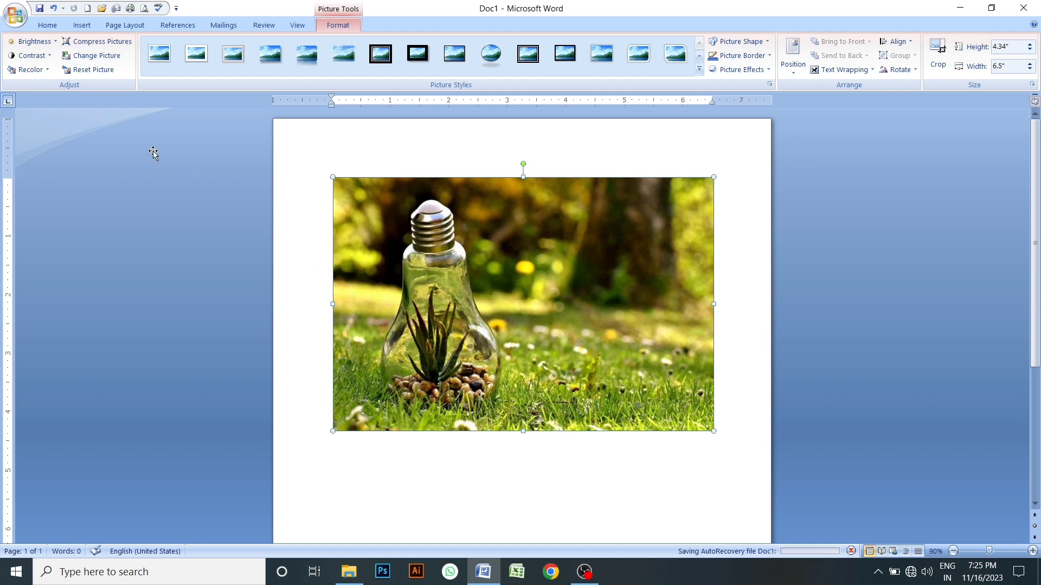
- Save the document, compare Doc1's file size in File Explorer, and return to the Word document
click(39, 10)
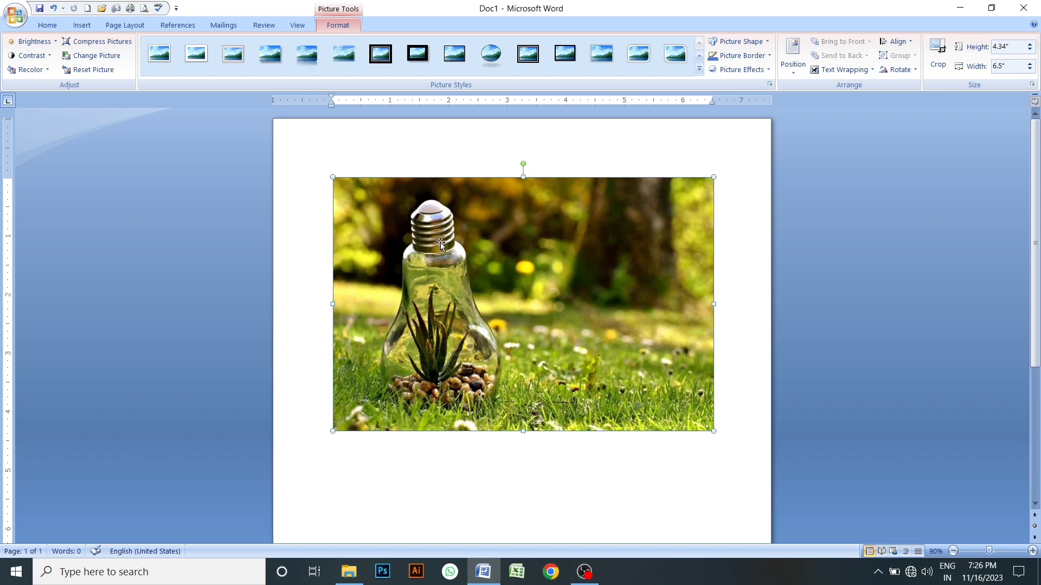
click(350, 576)
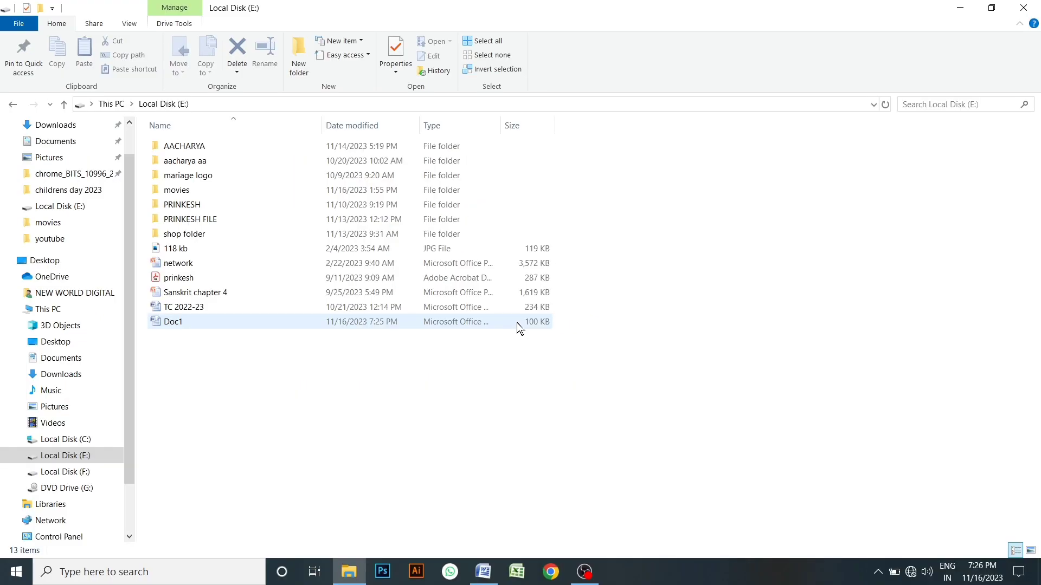
click(484, 571)
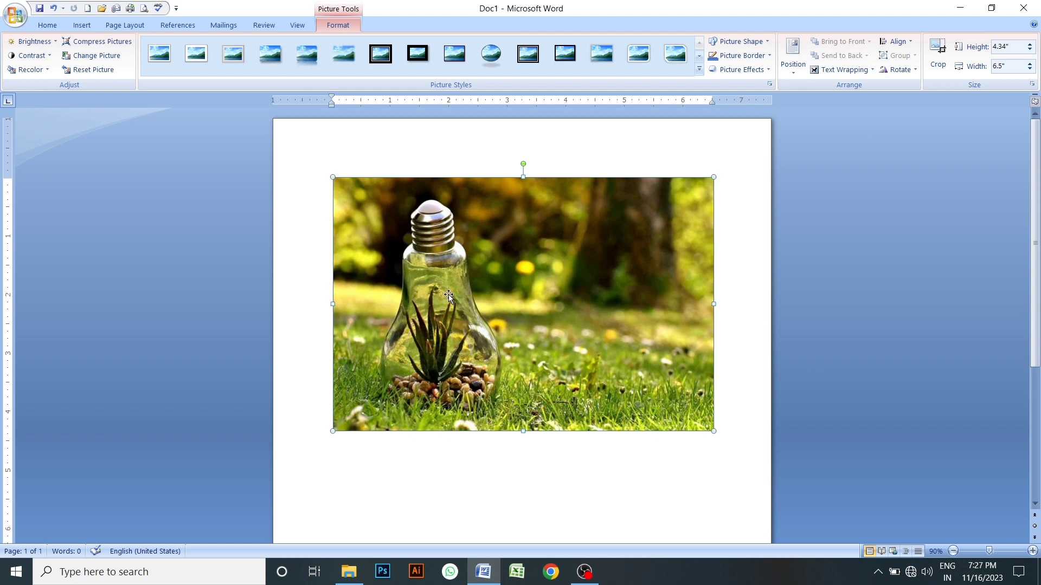
- Replace the selected light bulb picture with the man-walking-dog picture and undo the replacement
click(111, 57)
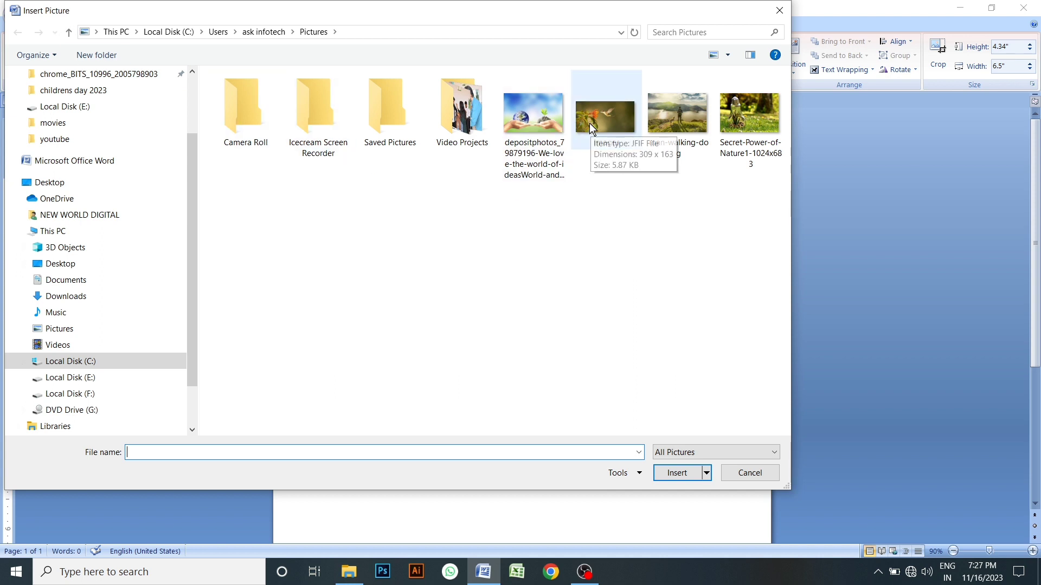
click(554, 119)
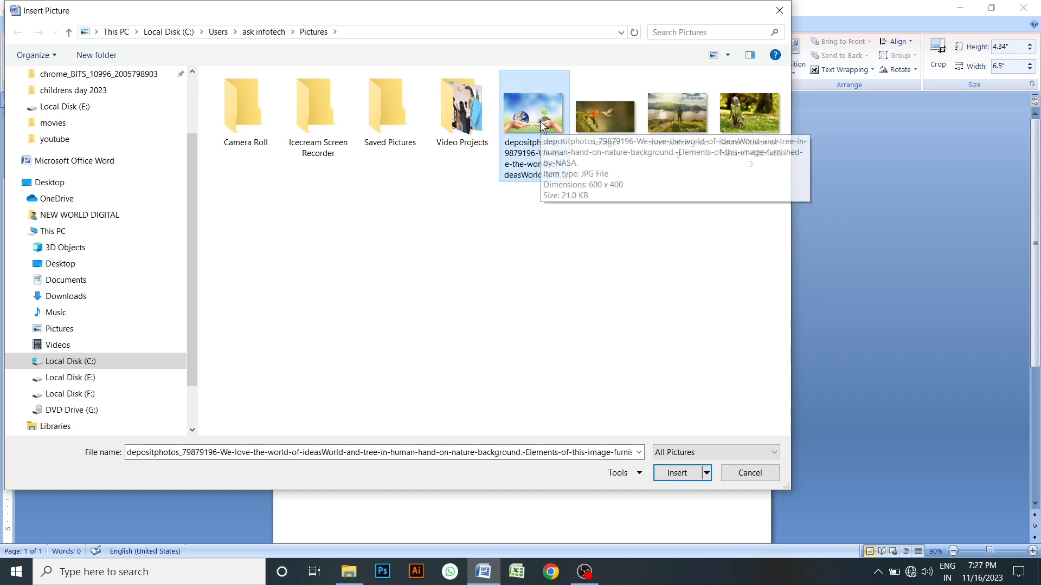
click(674, 116)
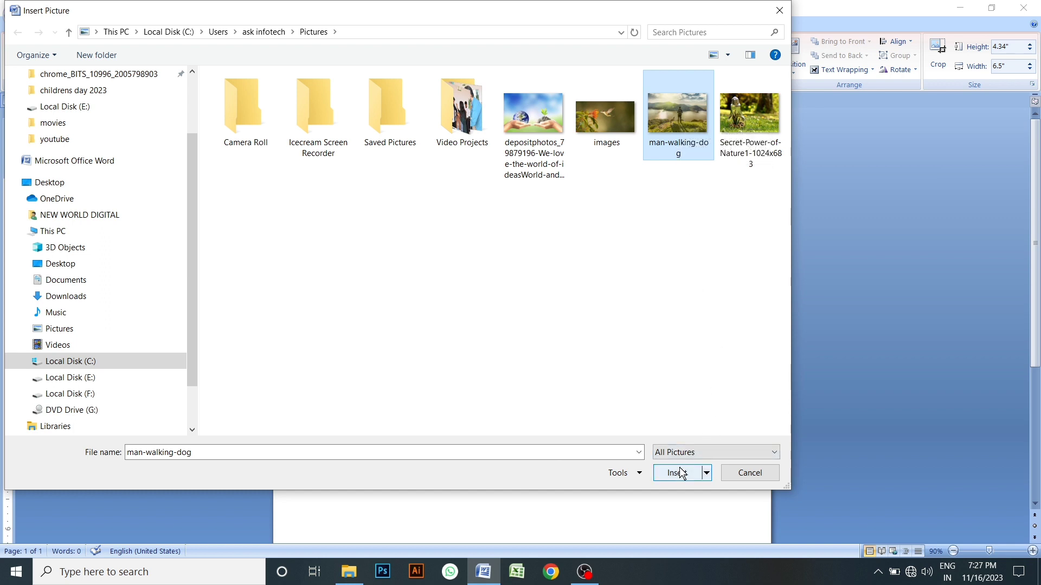
key(Escape)
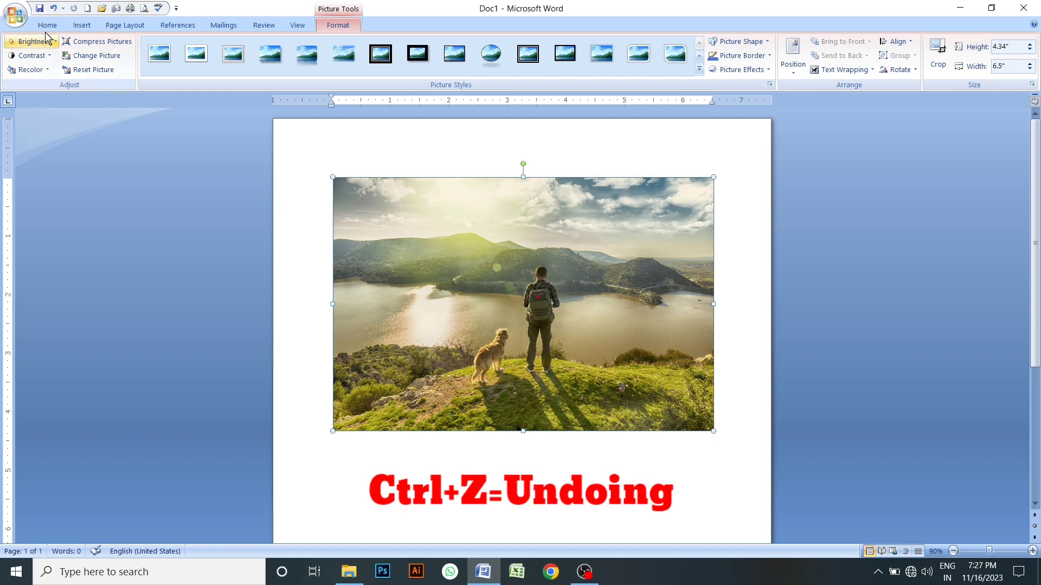
click(55, 11)
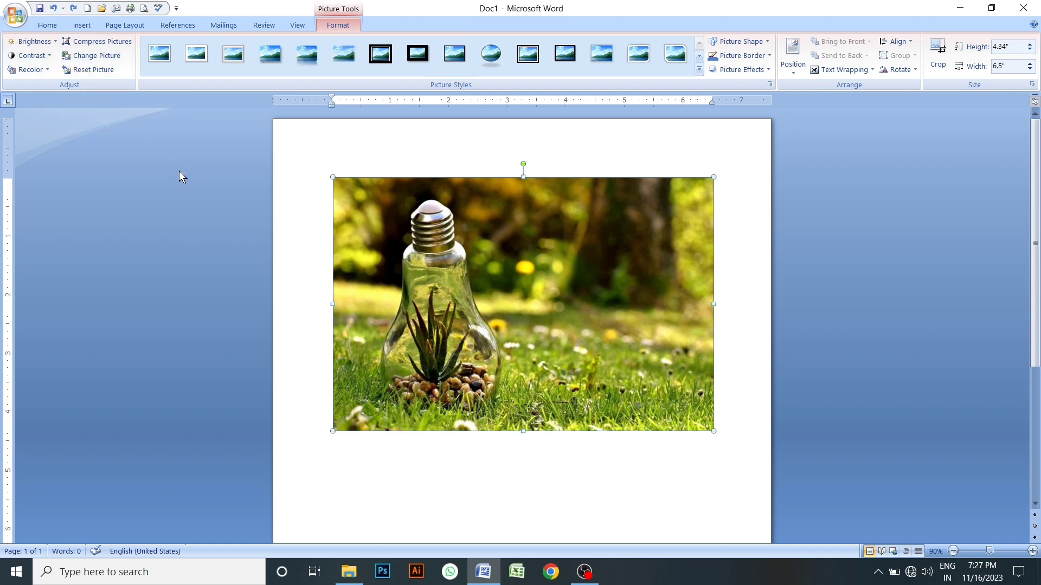
- Set the light bulb picture's brightness to +40 % and its contrast to +20 %
click(31, 42)
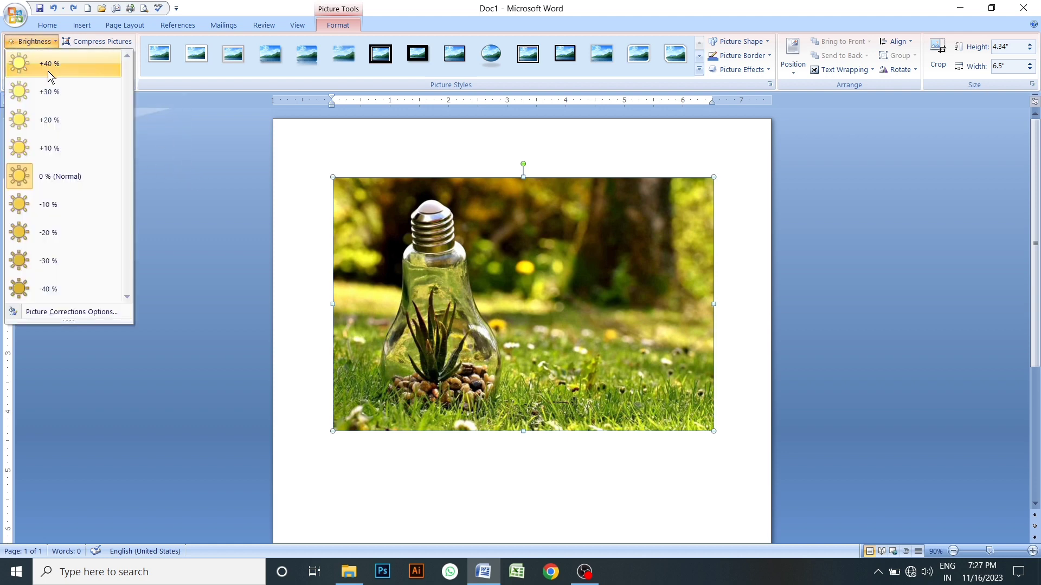
click(51, 63)
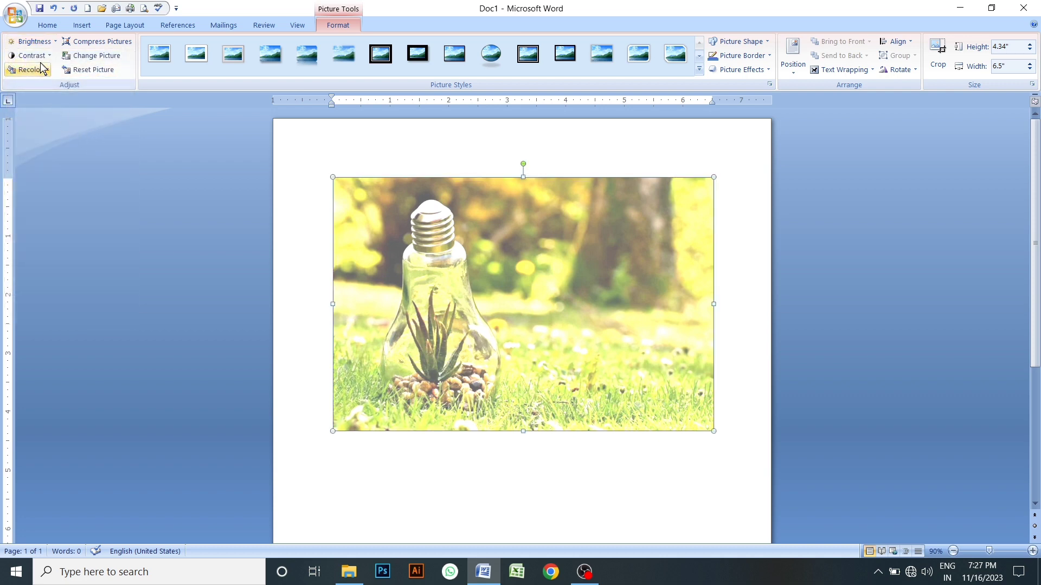
click(36, 56)
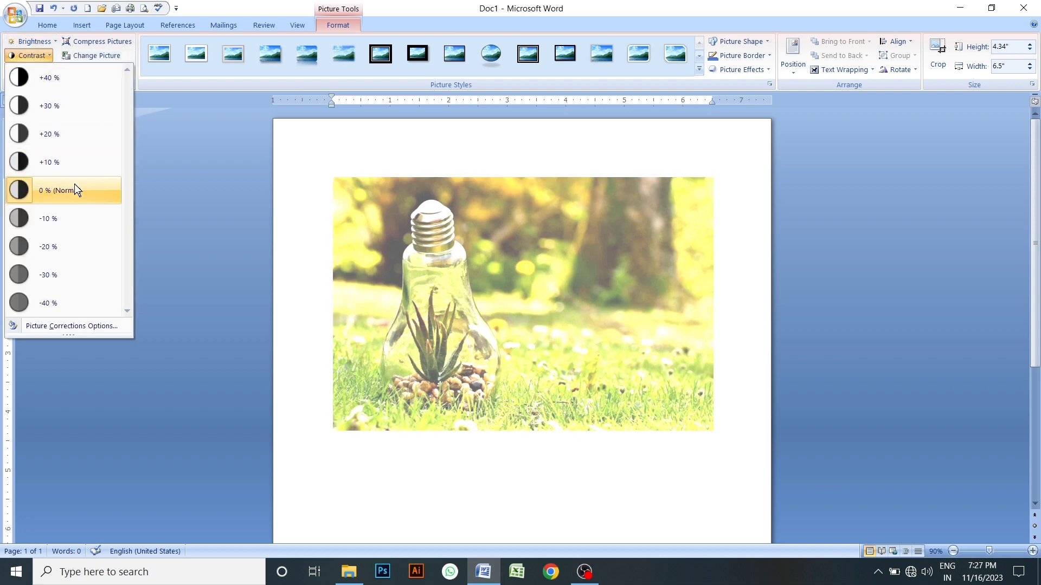
click(59, 135)
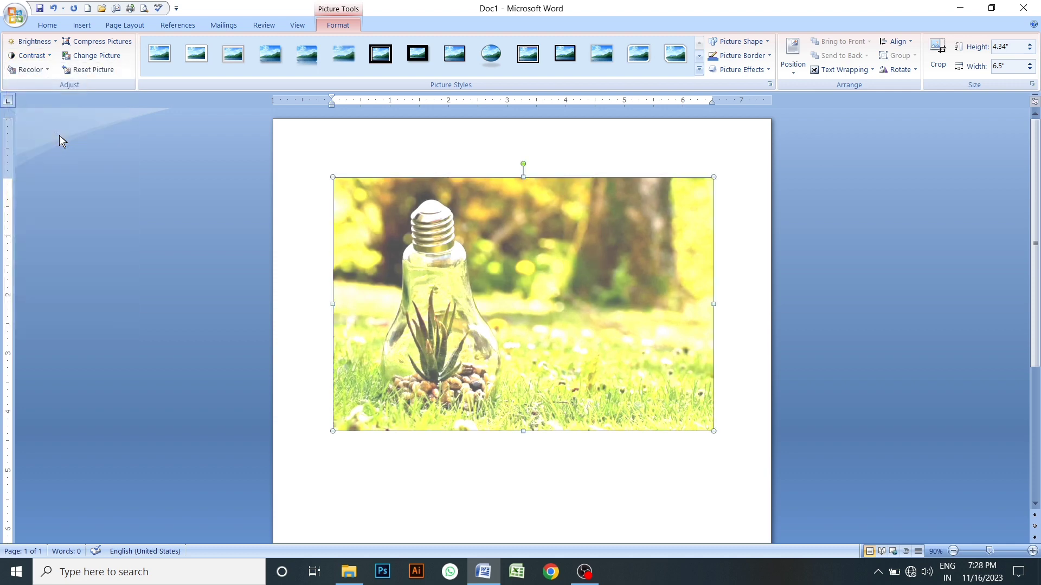
- Recolor the light bulb picture with the green dark variation and reset the picture to discard all its formatting adjustments
click(33, 71)
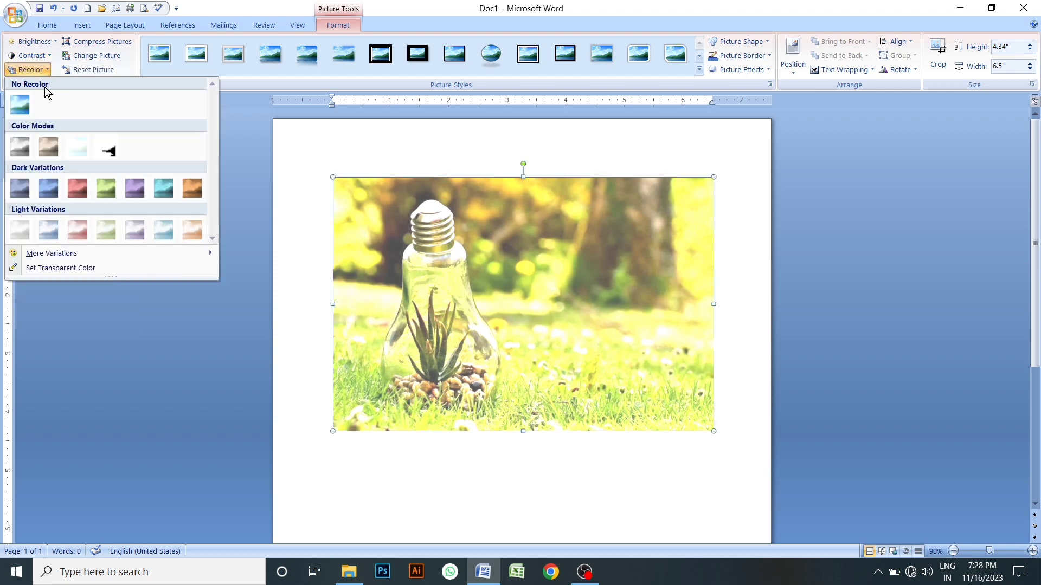
click(104, 189)
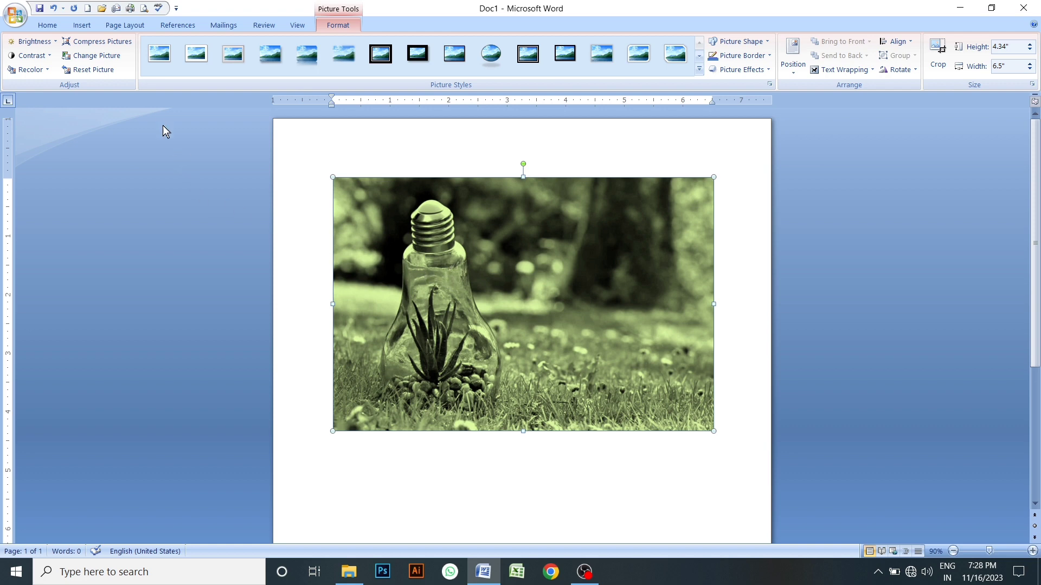
click(94, 72)
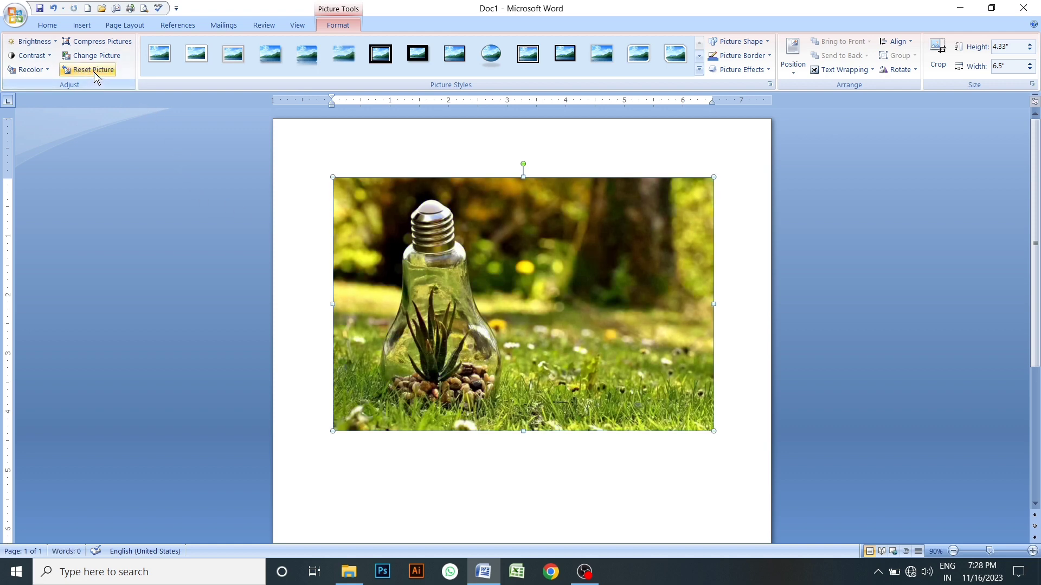